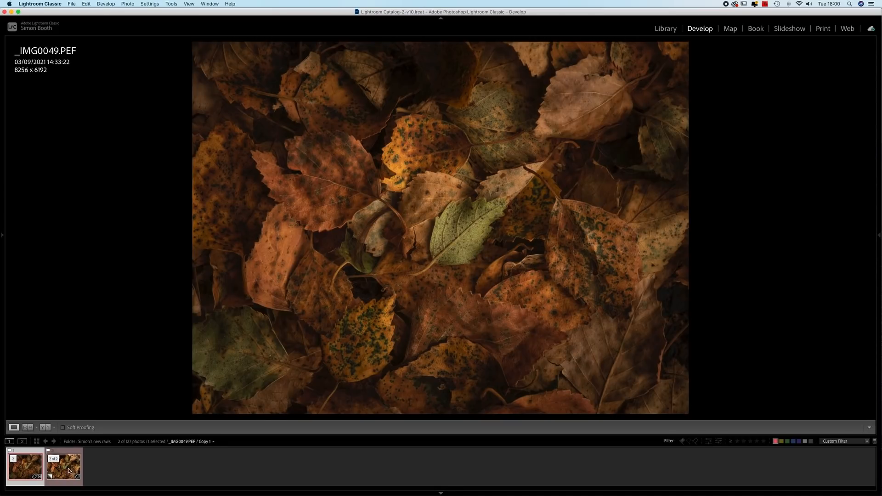
# Compare the finished edit of _IMG0049.PEF with its unedited virtual copy, ending with Copy 1 open
pyautogui.click(69, 471)
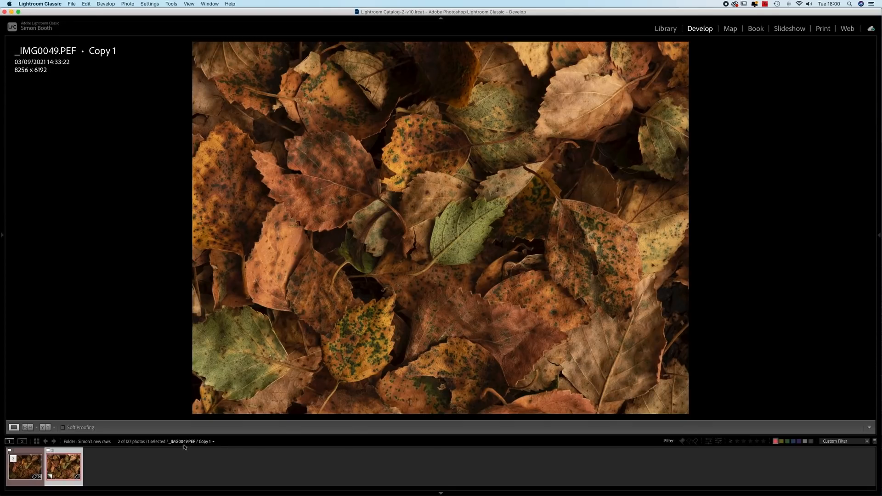
pyautogui.click(31, 471)
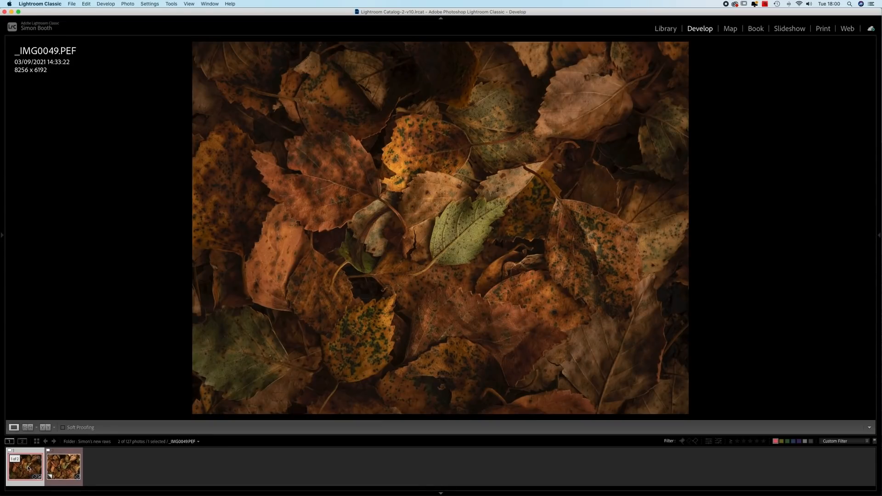
pyautogui.click(71, 470)
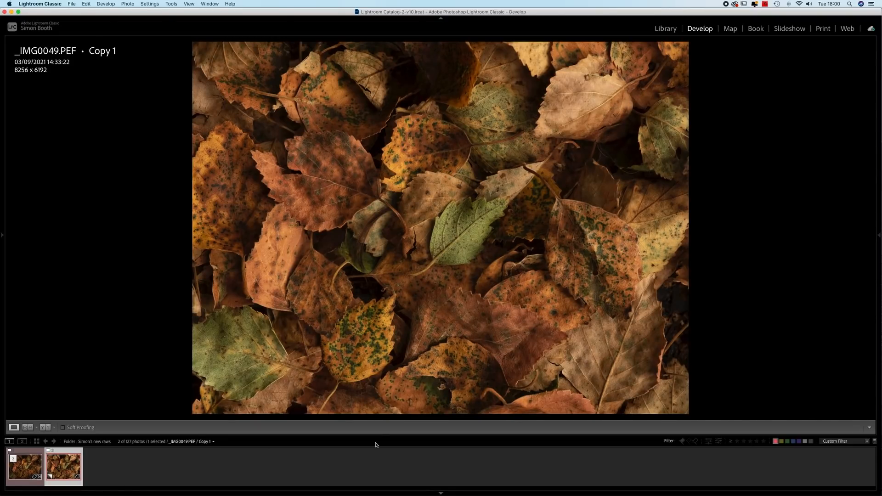
# Enable chromatic aberration removal and profile corrections in the lens corrections for Copy 1
pyautogui.click(878, 237)
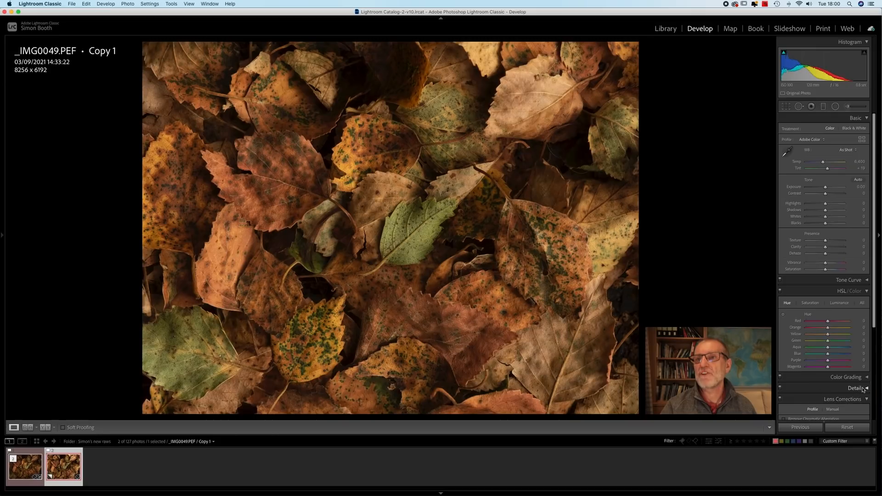
pyautogui.scroll(-2, 858, 397)
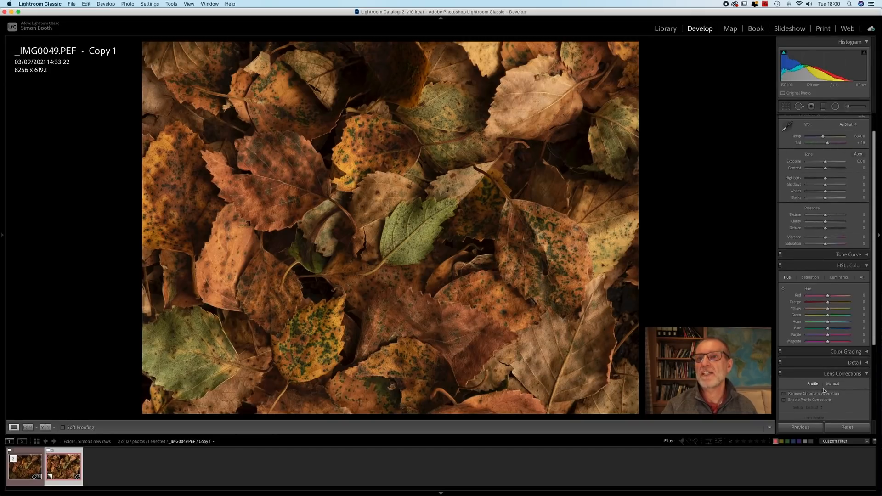
pyautogui.click(783, 394)
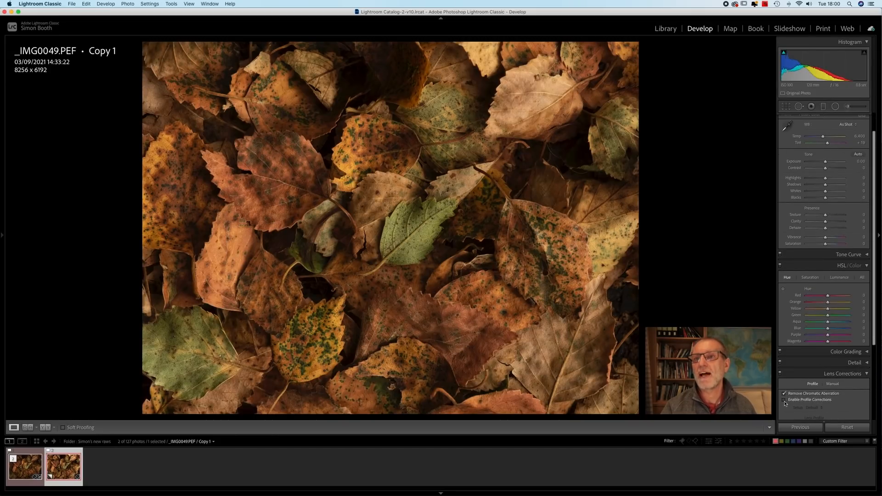
pyautogui.click(784, 400)
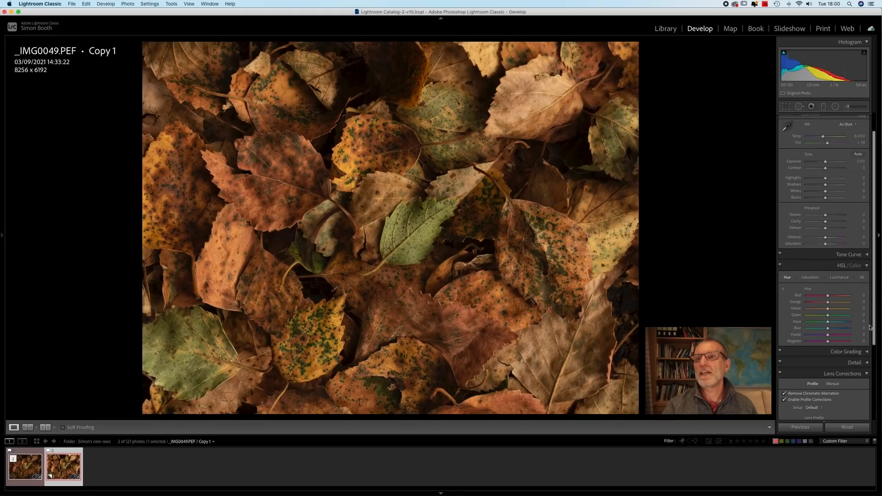
pyautogui.click(864, 374)
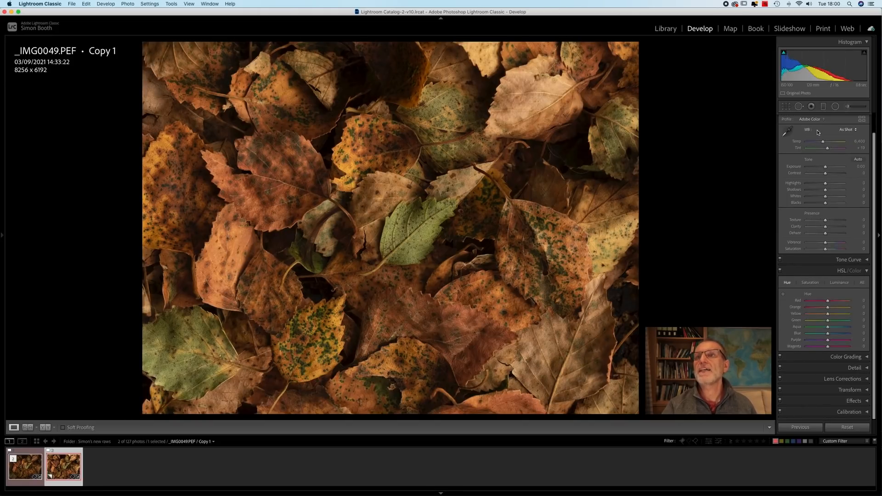
# Set the Whites to +18 and the Blacks to +27, checking the clipping preview for both tones
pyautogui.click(867, 272)
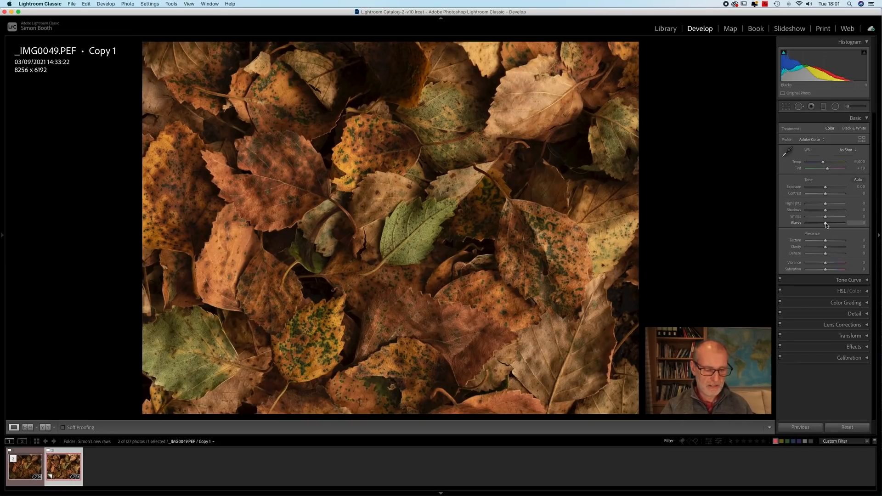
pyautogui.press('alt')
pyautogui.moveTo(826, 224); pyautogui.dragTo(825, 224)
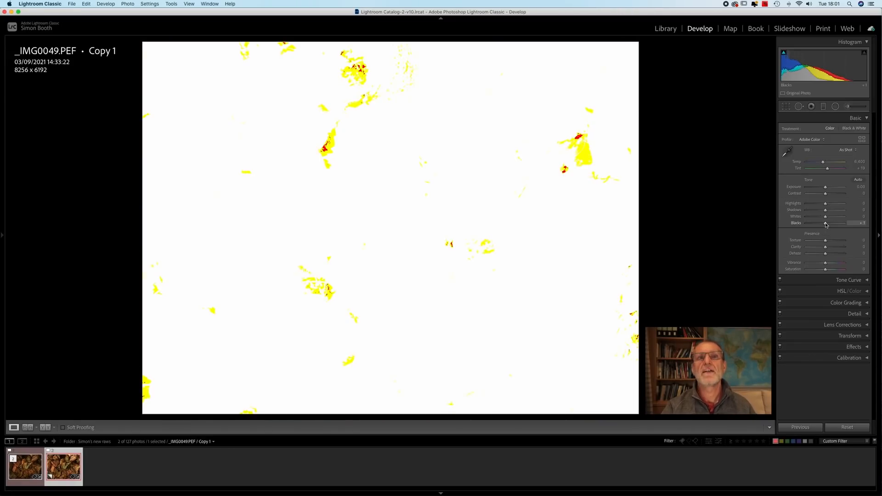
pyautogui.moveTo(826, 225)
pyautogui.mouseDown()
pyautogui.moveTo(836, 224)
pyautogui.moveTo(803, 224)
pyautogui.moveTo(830, 225)
pyautogui.mouseUp()
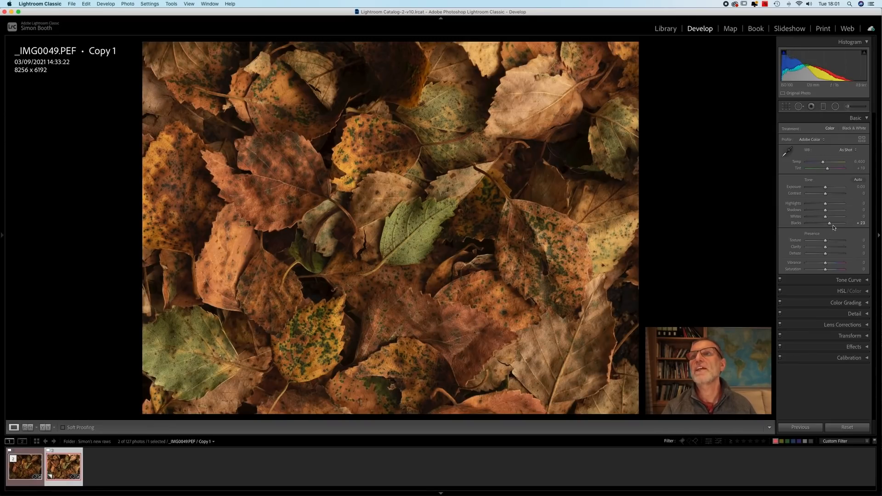
pyautogui.moveTo(829, 223); pyautogui.dragTo(832, 224)
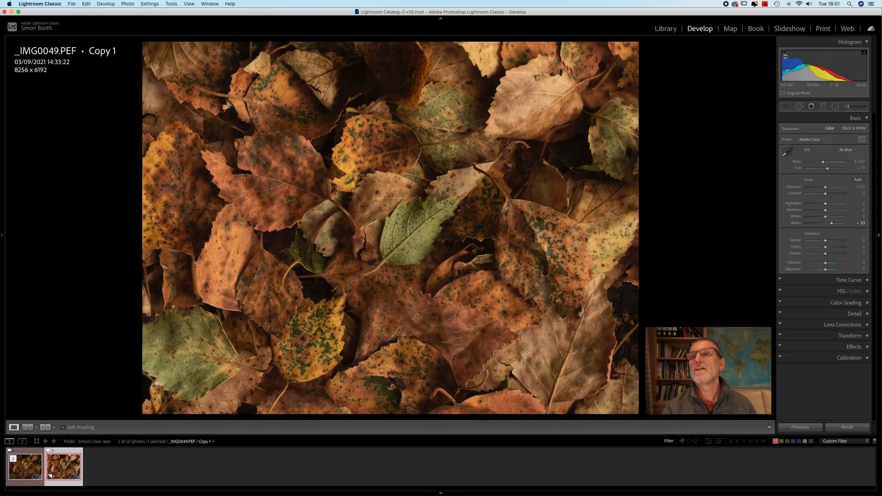
pyautogui.keyDown('alt'); pyautogui.click(825, 217); pyautogui.keyUp('alt')
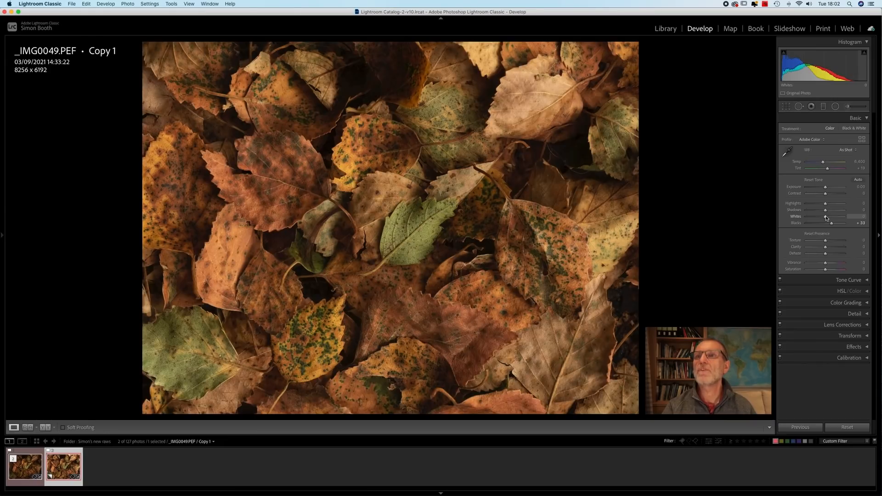
pyautogui.moveTo(825, 218)
pyautogui.mouseDown()
pyautogui.moveTo(804, 219)
pyautogui.moveTo(845, 220)
pyautogui.moveTo(838, 220)
pyautogui.mouseUp()
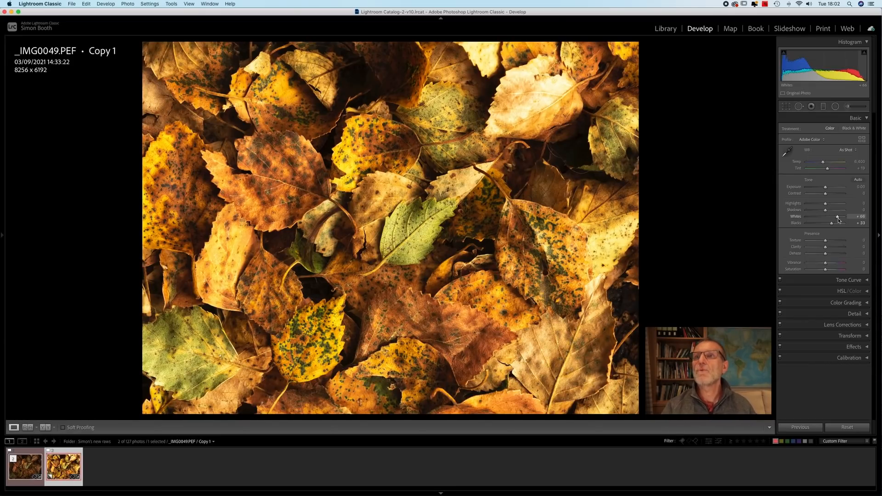
pyautogui.moveTo(838, 220); pyautogui.dragTo(830, 219)
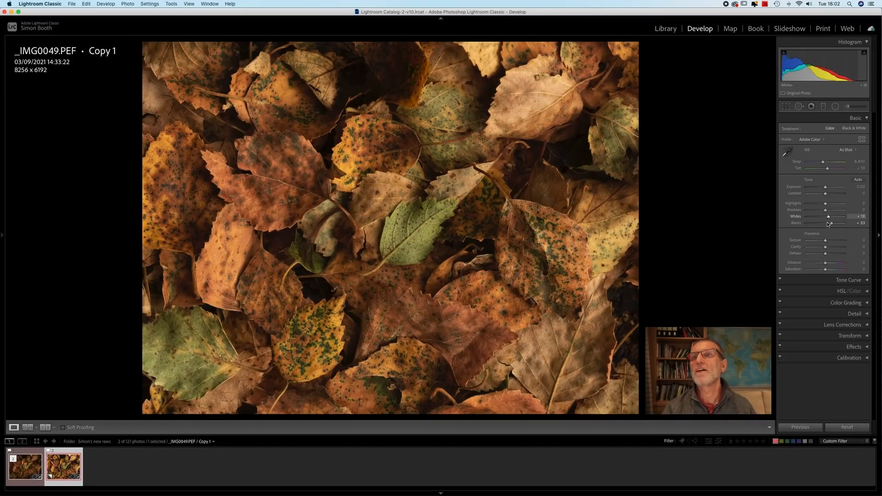
pyautogui.moveTo(831, 225); pyautogui.dragTo(830, 224)
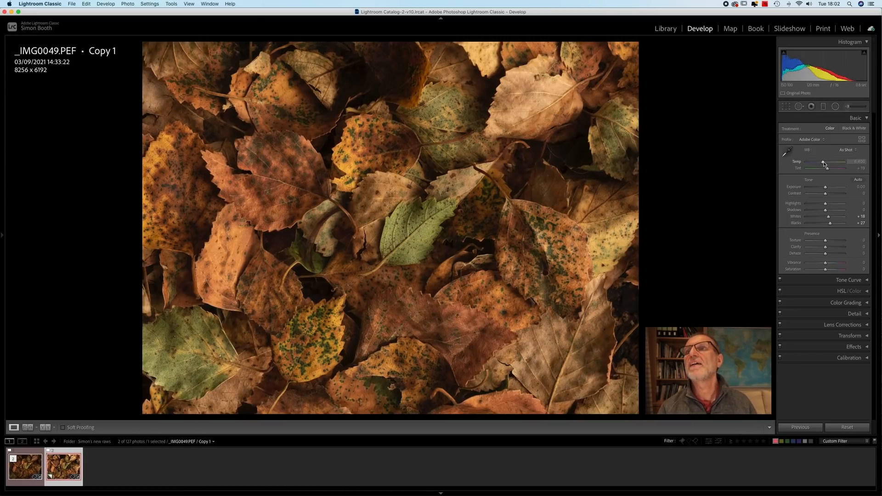
# Set the white balance temperature to 6,449 and raise the Shadows to +43
pyautogui.moveTo(823, 163); pyautogui.dragTo(823, 164)
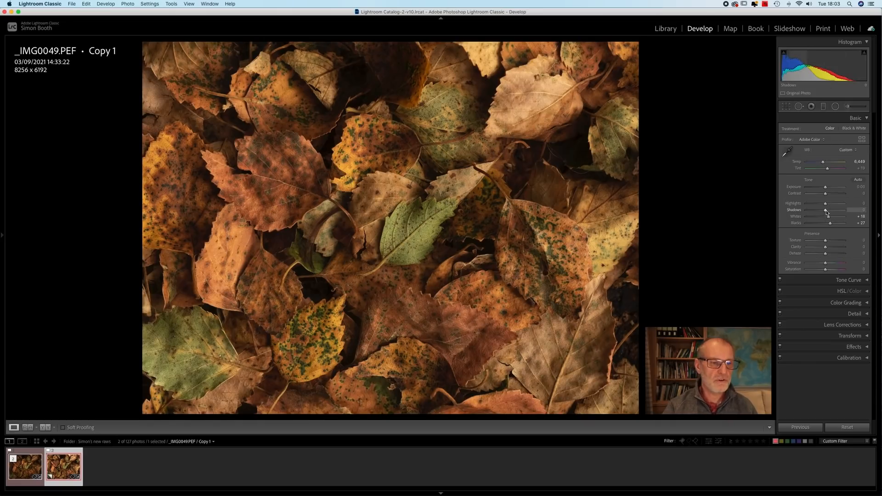
pyautogui.moveTo(826, 212); pyautogui.dragTo(834, 212)
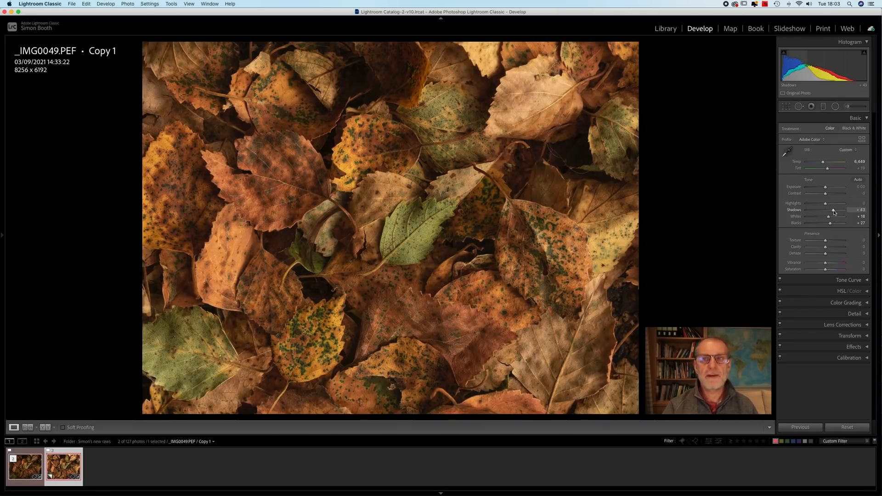
pyautogui.click(866, 119)
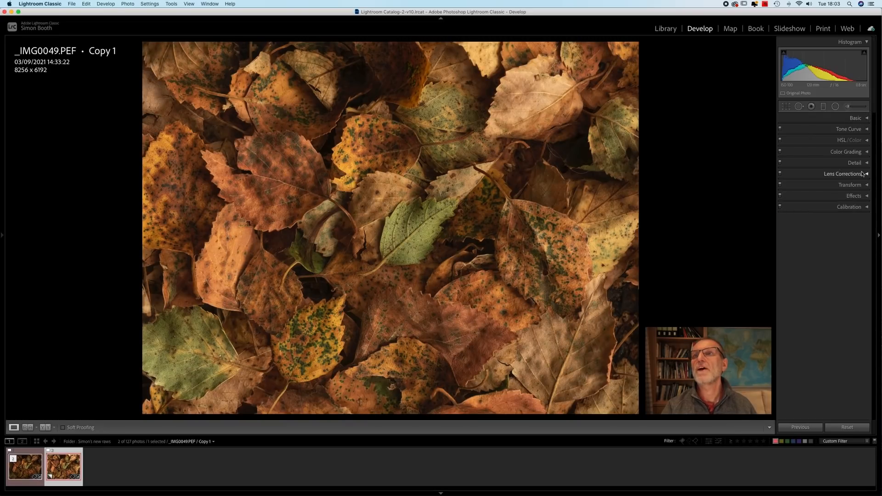
# Increase the HSL saturation of Orange to +18 and of Green to +7
pyautogui.click(867, 141)
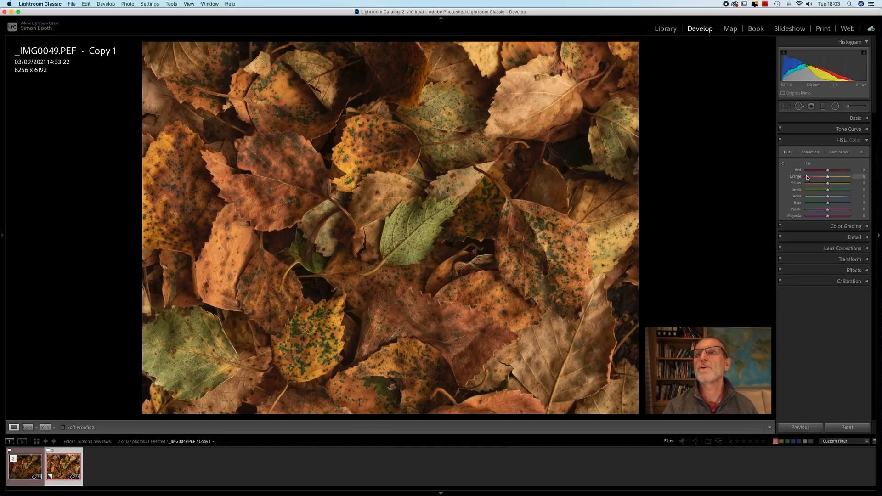
pyautogui.click(810, 153)
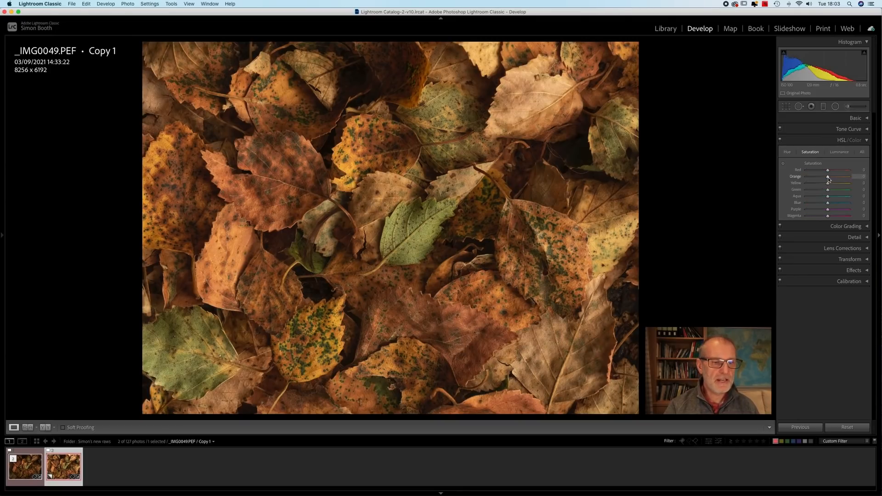
pyautogui.moveTo(828, 178); pyautogui.dragTo(832, 179)
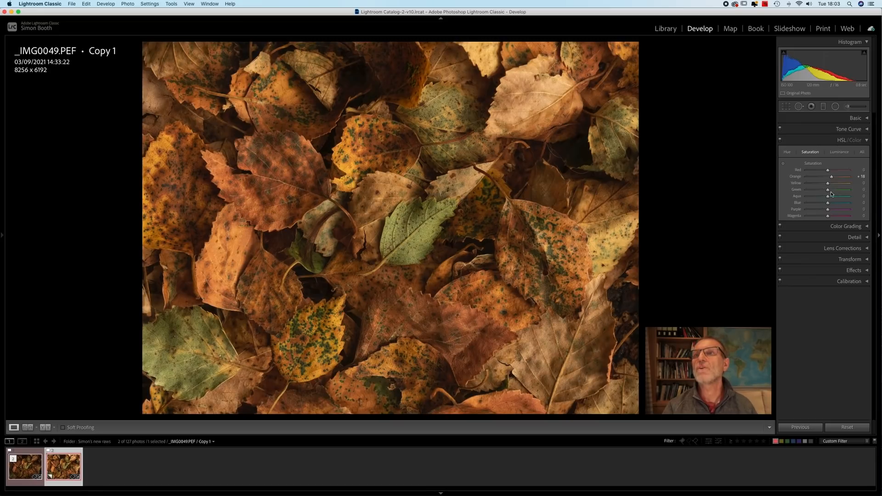
pyautogui.moveTo(828, 192); pyautogui.dragTo(829, 192)
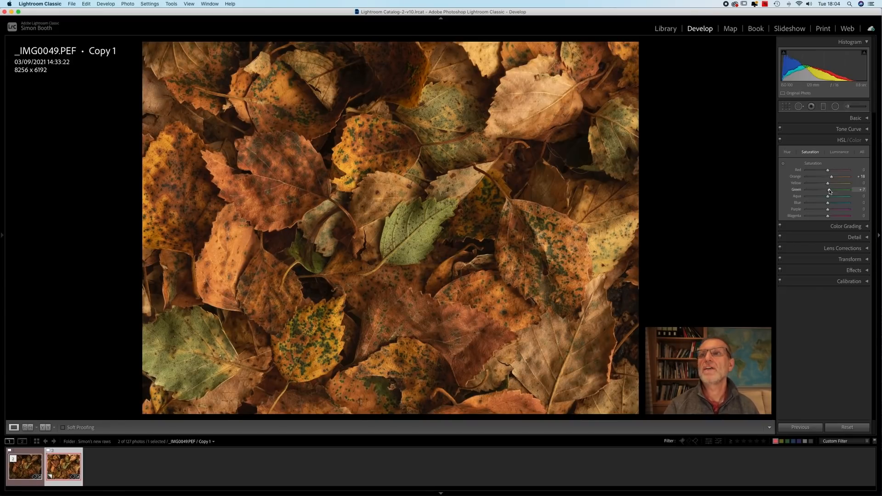
# Shift the HSL hue of Yellow to -21 to warm the yellow leaves
pyautogui.click(787, 152)
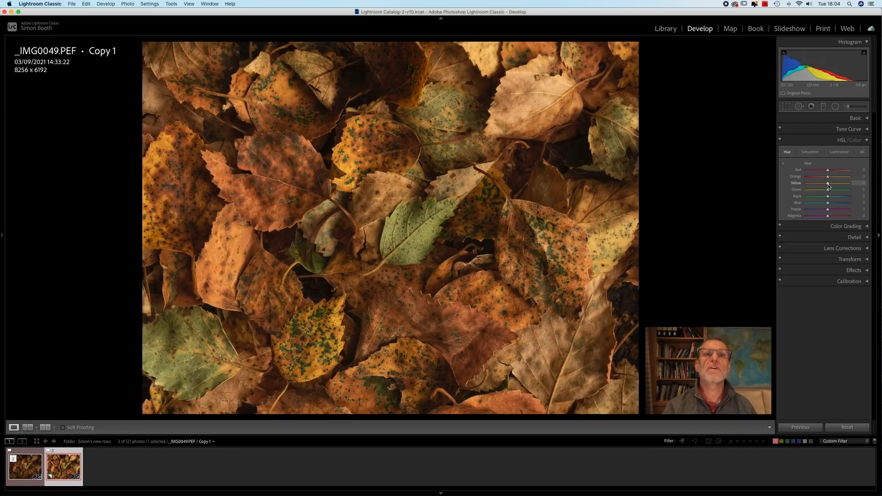
pyautogui.moveTo(828, 186); pyautogui.dragTo(825, 186)
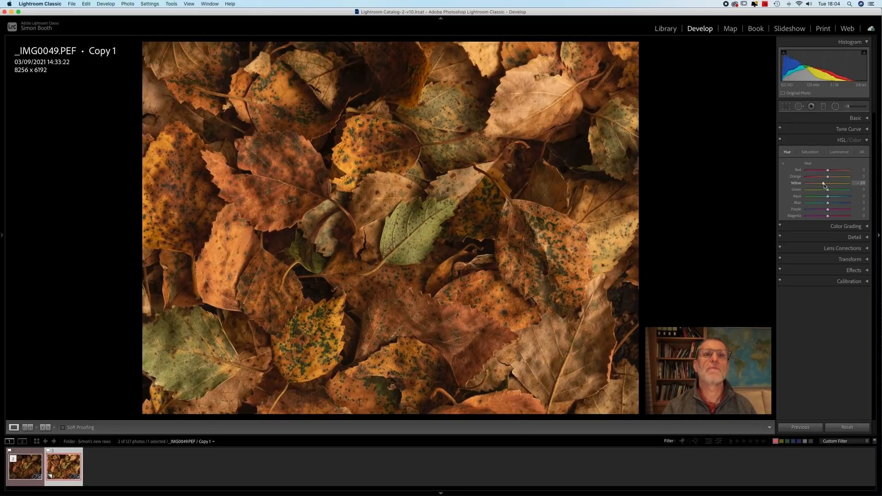
pyautogui.moveTo(824, 186); pyautogui.dragTo(825, 187)
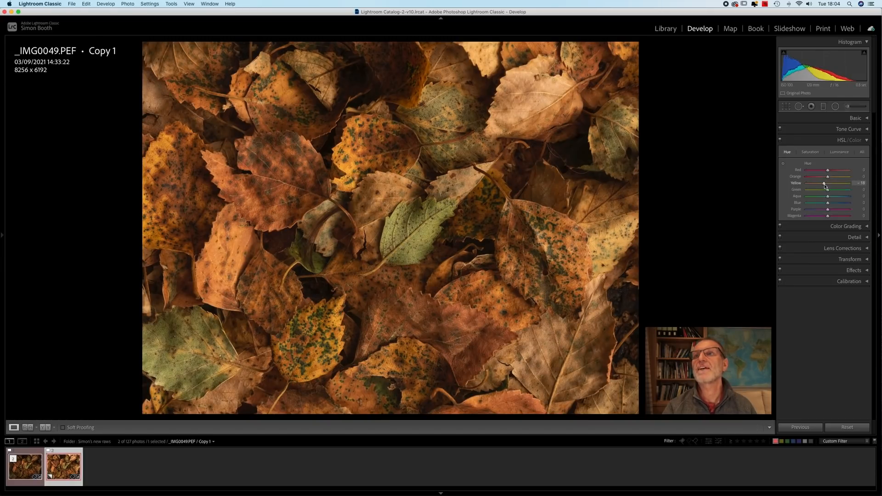
pyautogui.moveTo(824, 186); pyautogui.dragTo(824, 186)
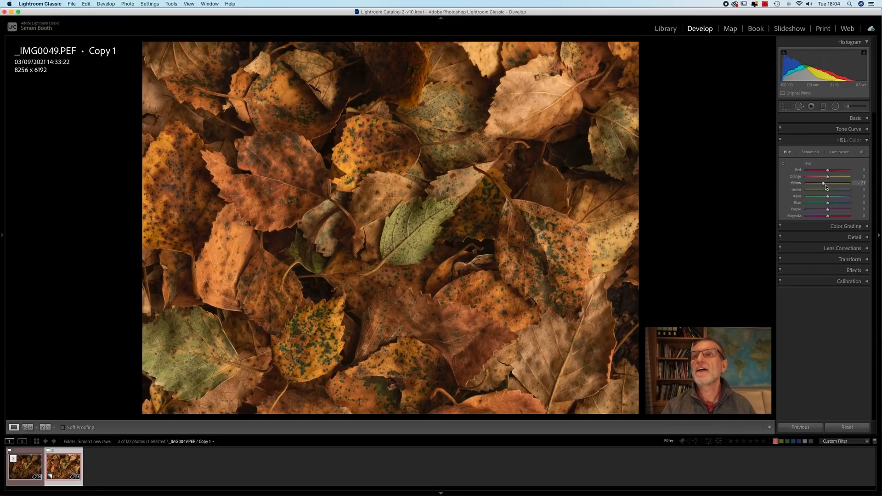
pyautogui.click(867, 141)
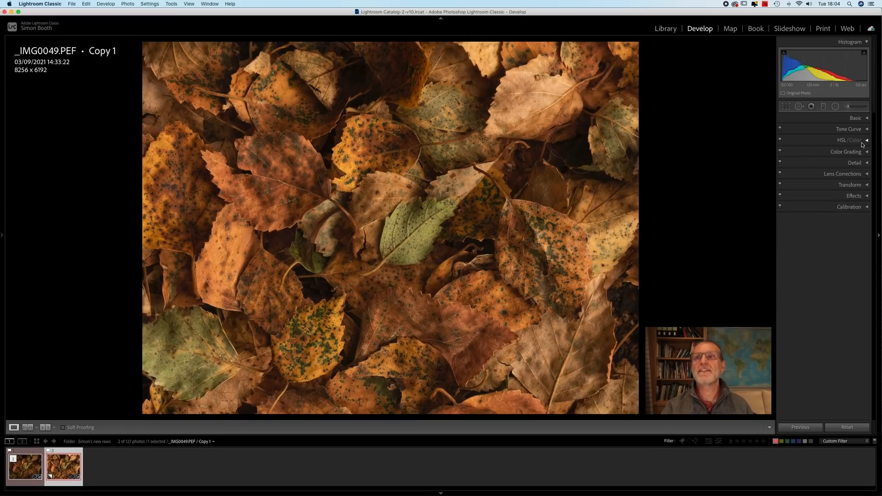
# Place a wide radial filter centred near the green leaf, with its effect applied outside the ellipse
pyautogui.click(836, 107)
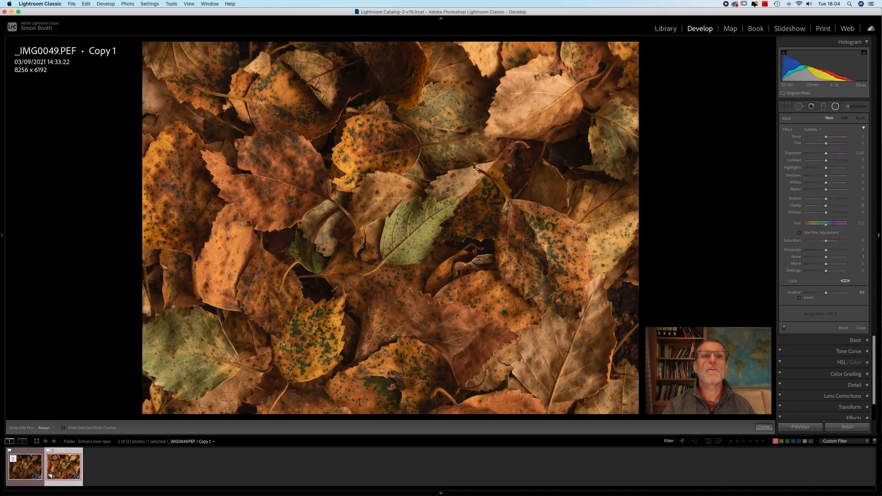
pyautogui.moveTo(288, 158); pyautogui.dragTo(477, 271)
pyautogui.moveTo(269, 143); pyautogui.dragTo(391, 229)
pyautogui.click(799, 298)
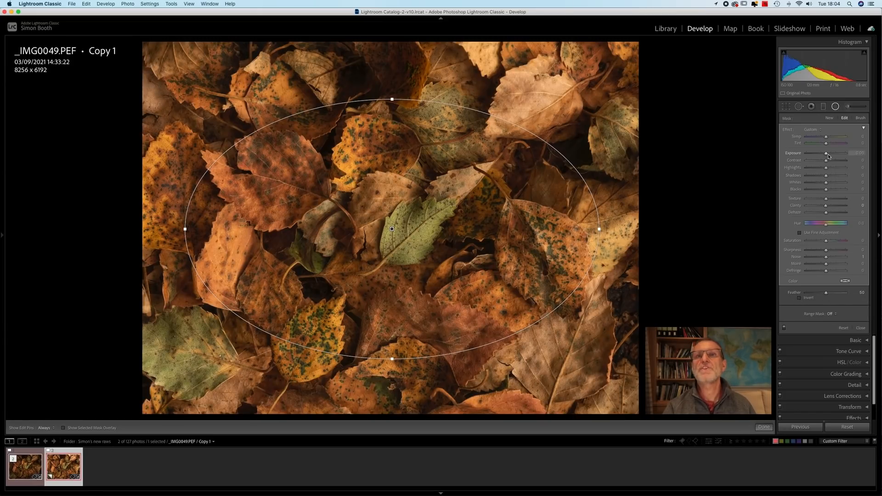
# Set the radial filter's exposure to -1.27 to darken the surrounding leaves, and finish editing the filter
pyautogui.moveTo(825, 154); pyautogui.dragTo(820, 156)
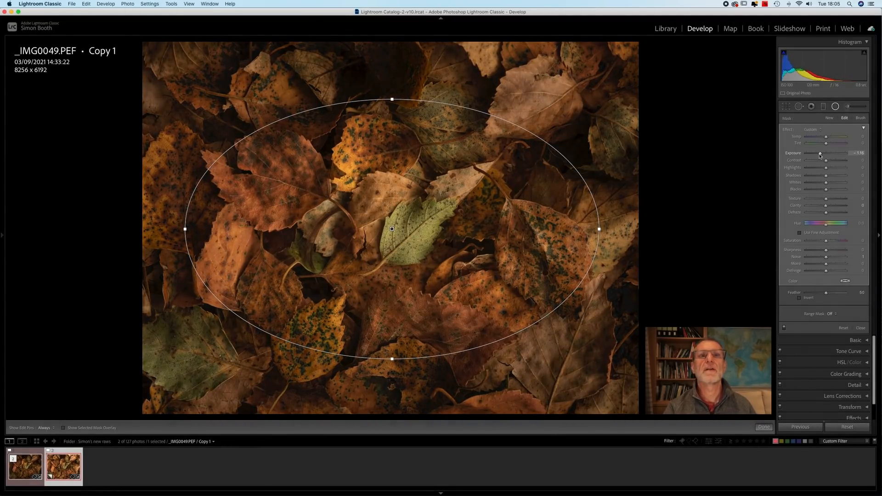
pyautogui.moveTo(820, 156); pyautogui.dragTo(819, 156)
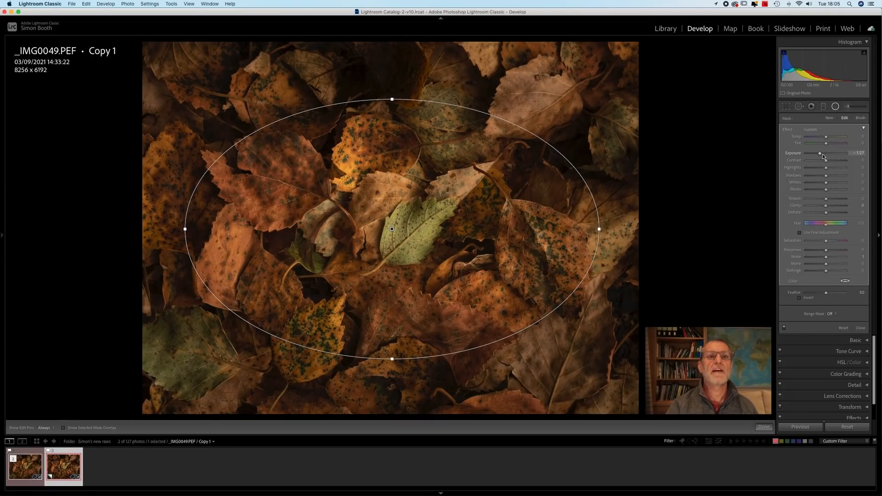
pyautogui.click(836, 107)
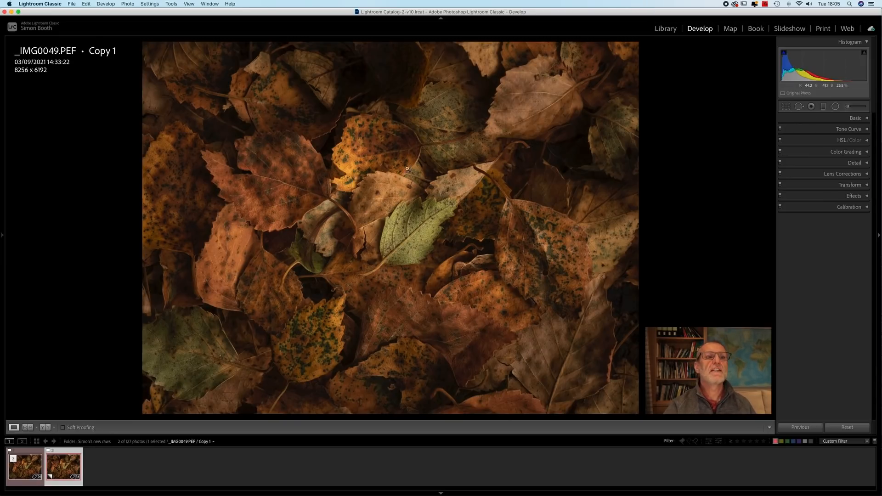
# Compare the newly edited Copy 1 with the original edit of _IMG0049.PEF
pyautogui.click(27, 471)
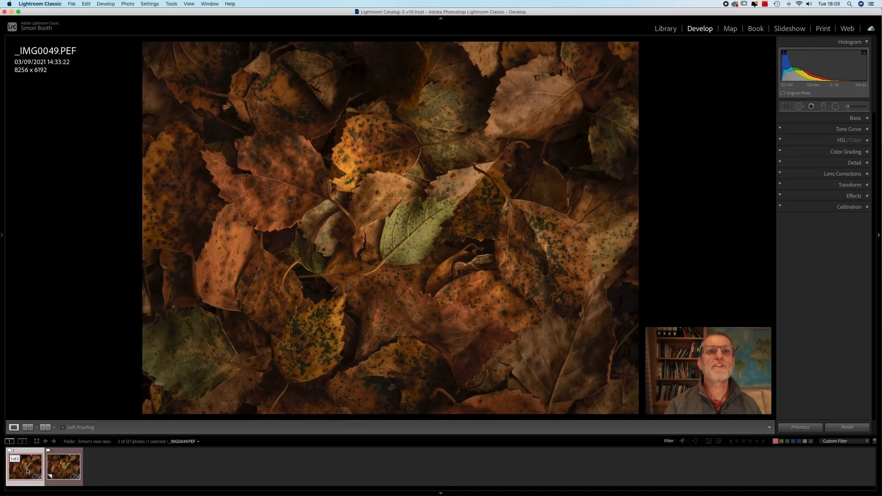
pyautogui.click(68, 467)
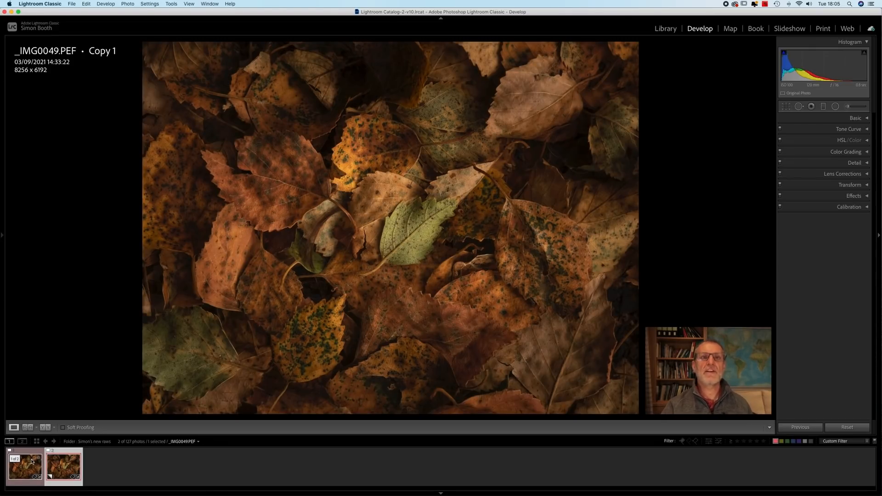
# Switch back and forth between _IMG0049.PEF and its Copy 1 to check the two edits again, ending on Copy 1
pyautogui.click(31, 461)
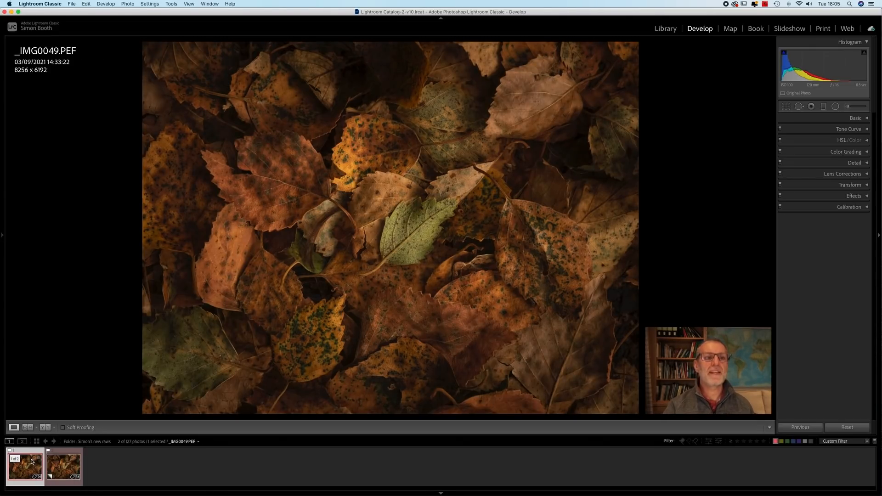
pyautogui.click(60, 464)
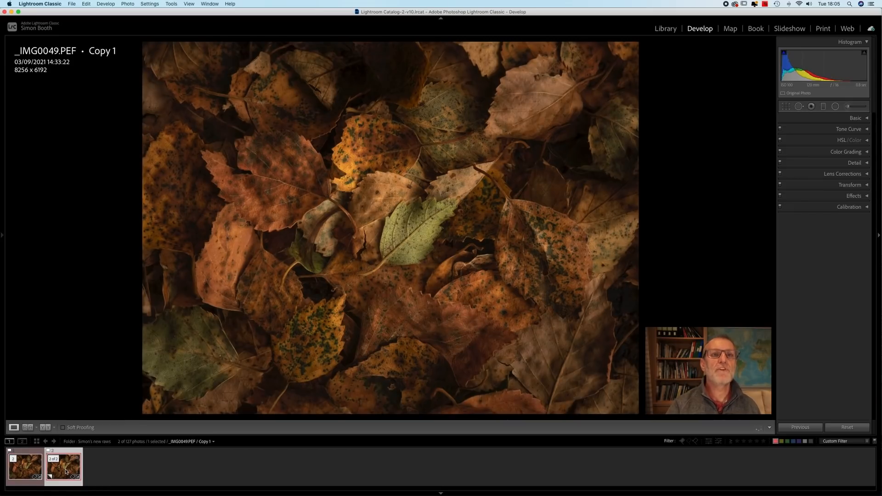
pyautogui.click(32, 469)
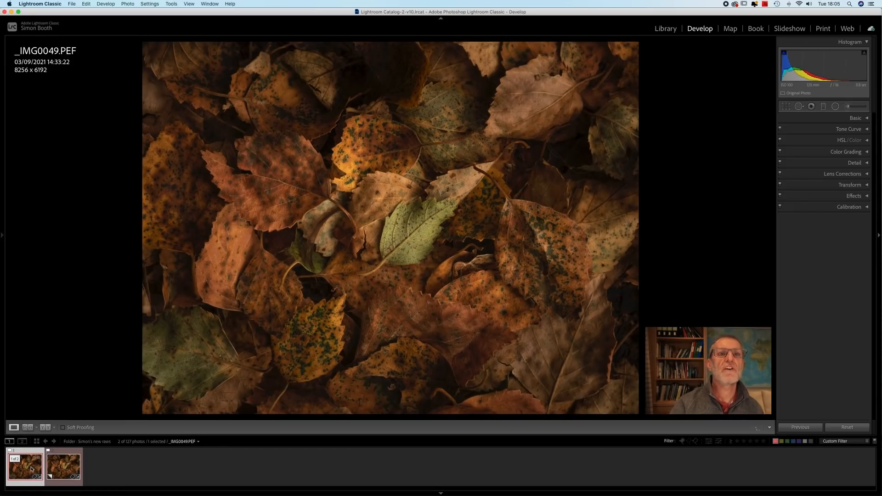
pyautogui.click(63, 468)
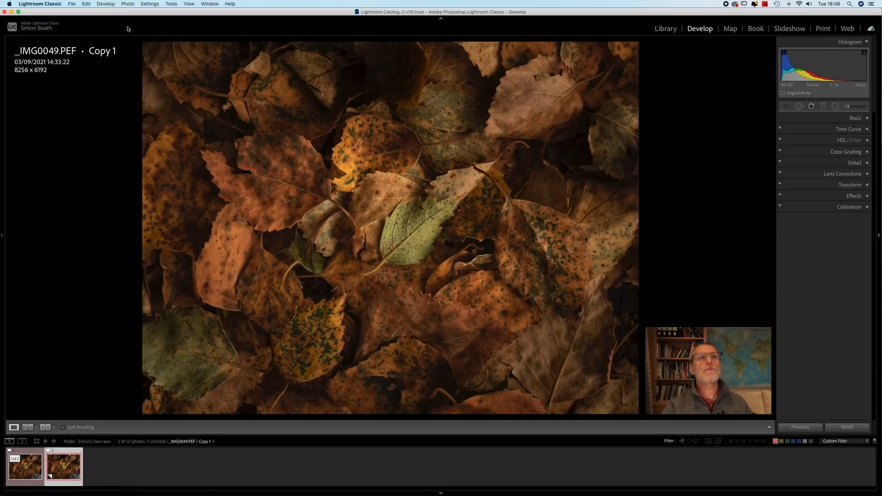
# Send the edited Copy 1 to Adobe Photoshop 2021 for further editing
pyautogui.click(128, 4)
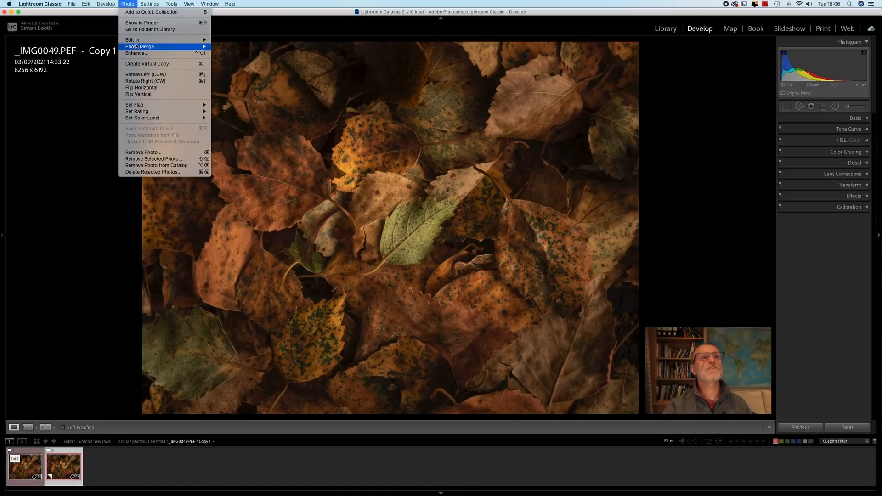
pyautogui.moveTo(195, 39)
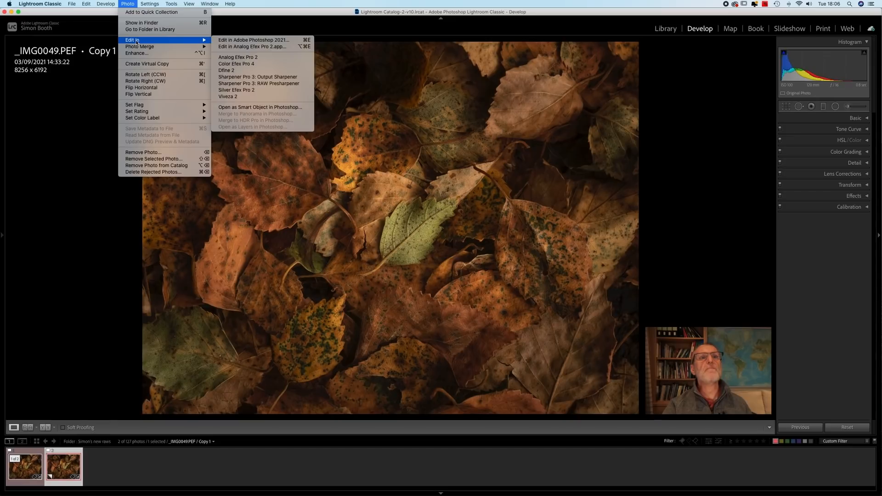
pyautogui.click(235, 41)
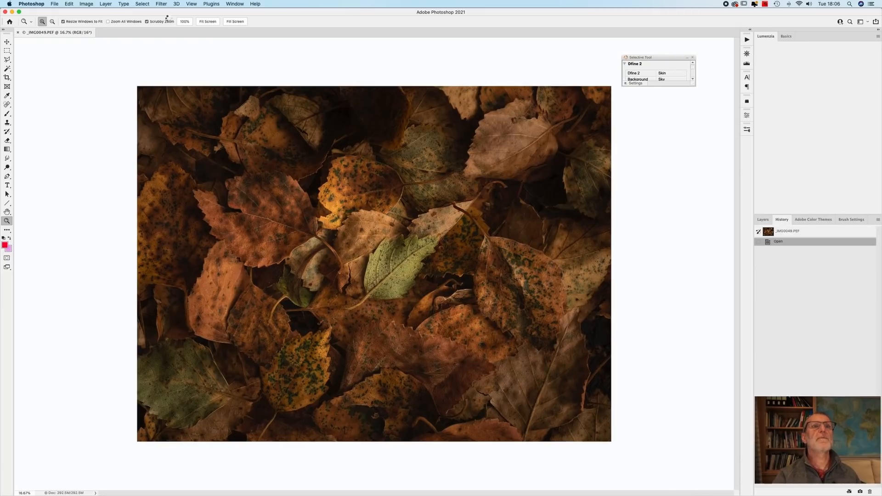
# Resize the leaves image to 4000 pixels wide with proportions linked and automatic resampling
pyautogui.click(212, 22)
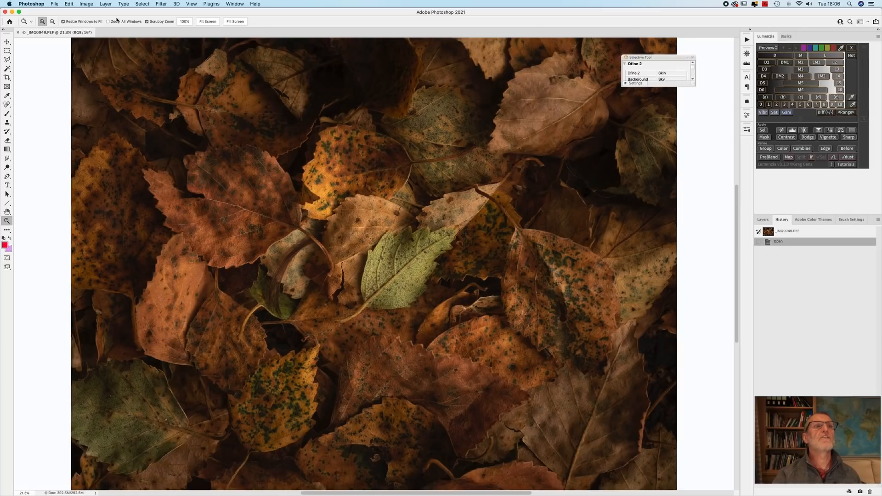
pyautogui.click(84, 4)
pyautogui.click(93, 35)
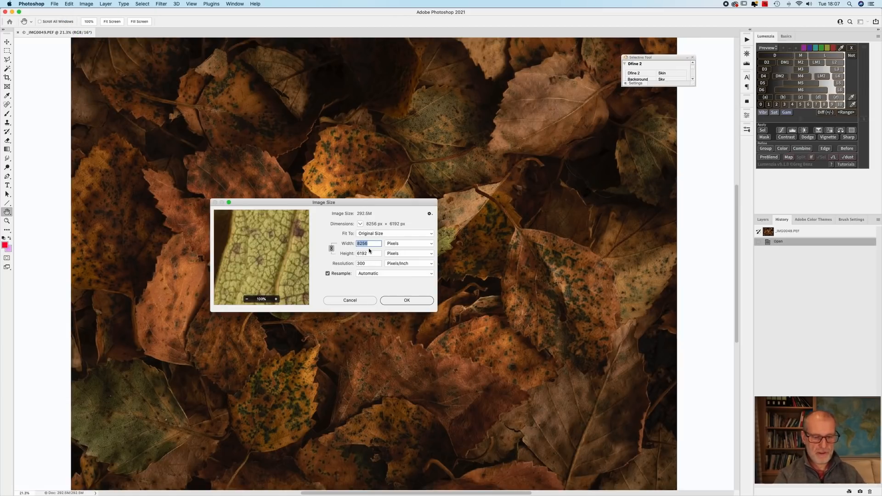
pyautogui.write('4000')
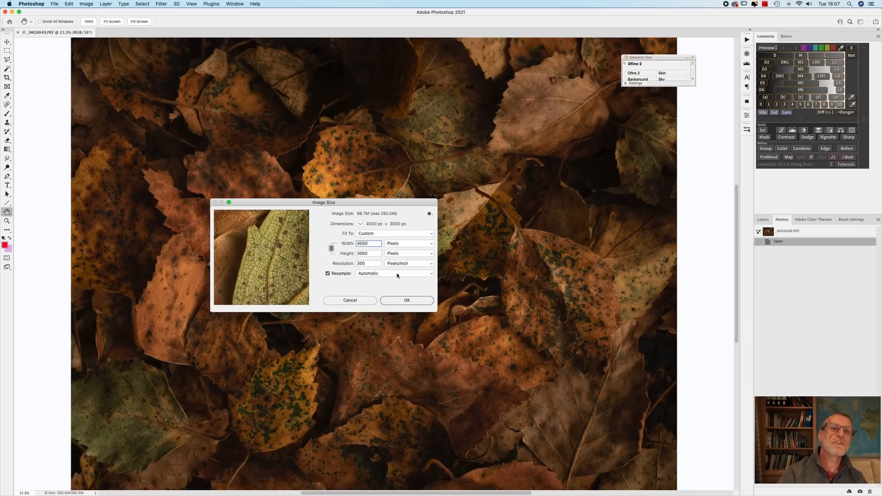
pyautogui.click(402, 300)
# Show the resized image at 100% around the green leaf and duplicate the Background layer
pyautogui.press('z')
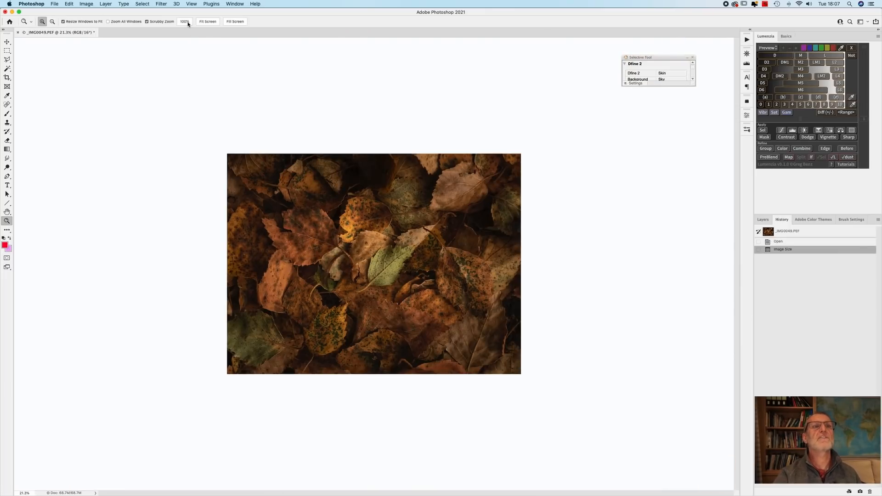
pyautogui.click(184, 21)
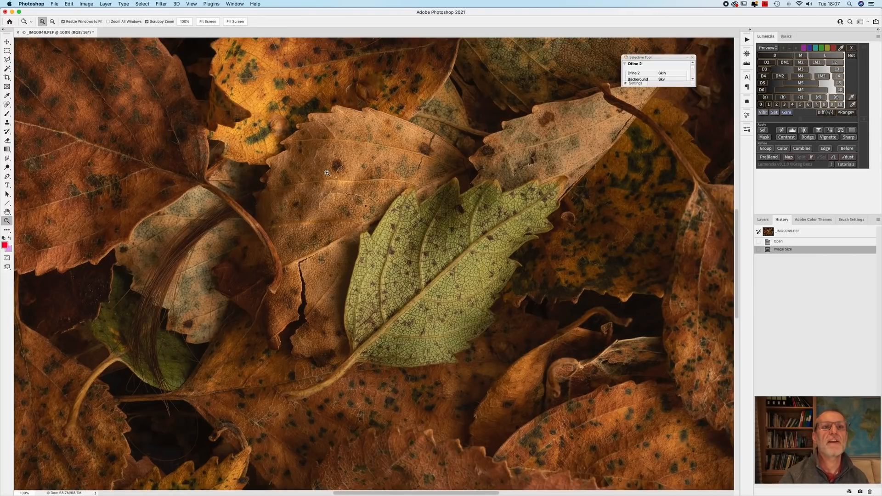
pyautogui.scroll(5, 326, 173)
pyautogui.scroll(-5, 327, 172)
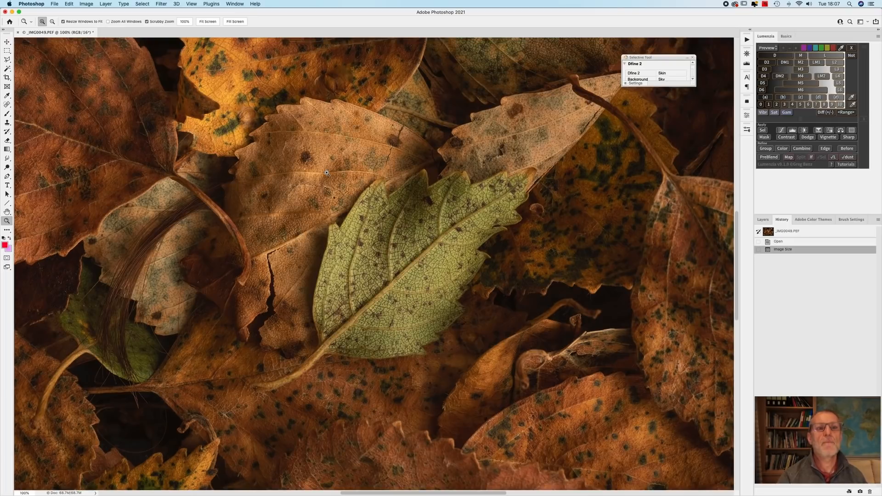
pyautogui.scroll(-2, 326, 173)
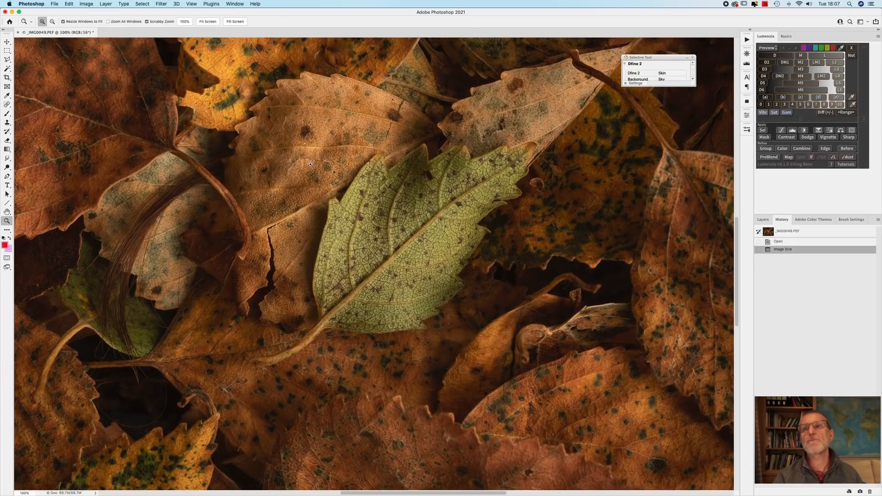
pyautogui.click(762, 219)
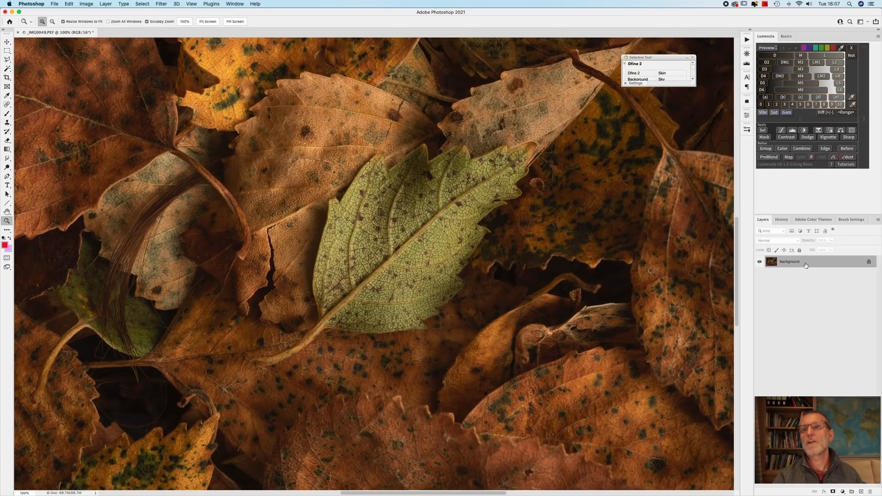
pyautogui.moveTo(805, 263); pyautogui.dragTo(862, 493)
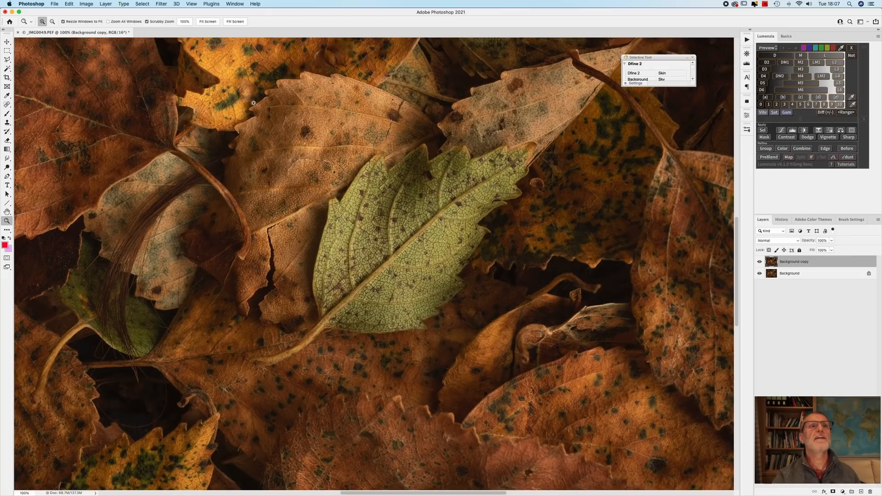
# Apply a High Pass filter with a radius of 1.8 pixels to the duplicated background layer
pyautogui.click(161, 4)
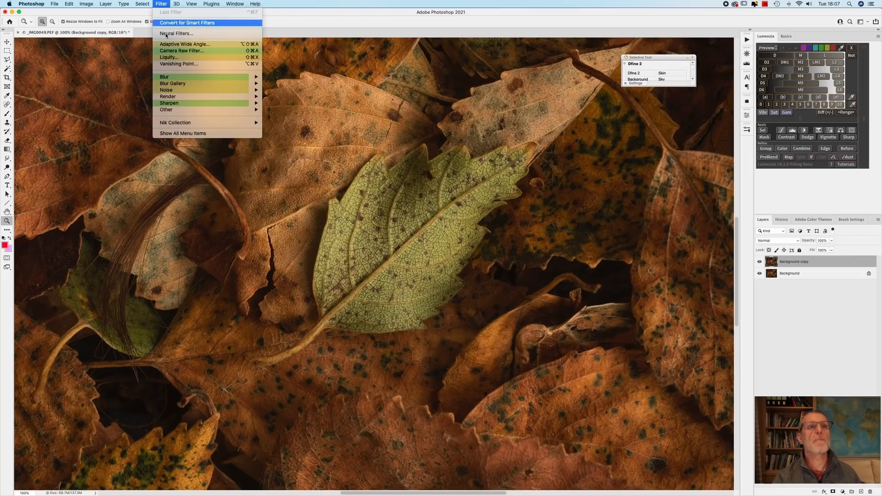
pyautogui.moveTo(181, 110)
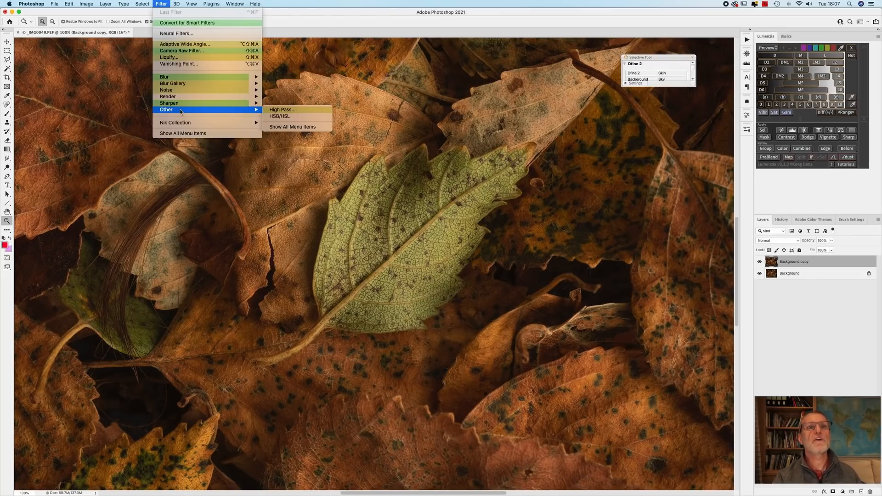
pyautogui.click(288, 110)
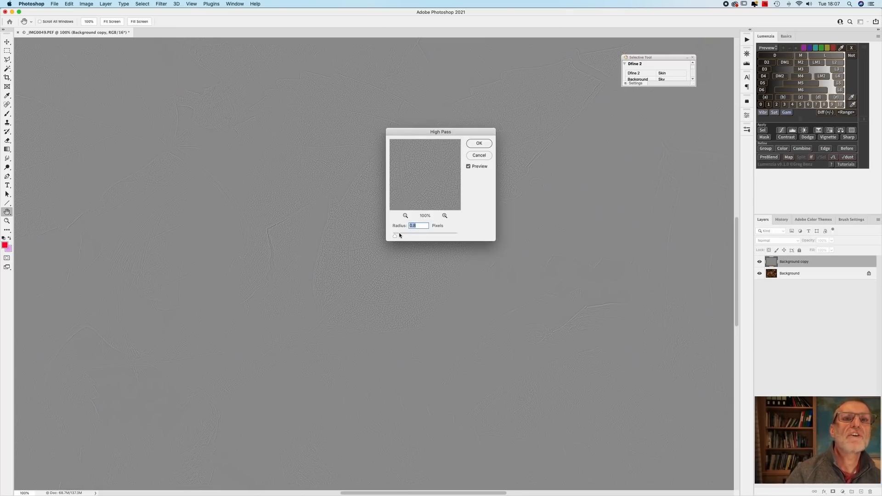
pyautogui.moveTo(396, 235); pyautogui.dragTo(400, 237)
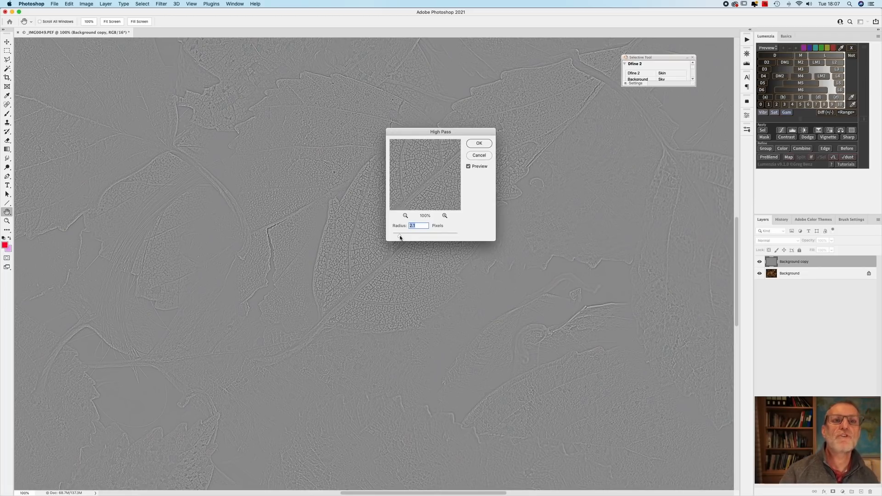
pyautogui.moveTo(400, 237); pyautogui.dragTo(398, 237)
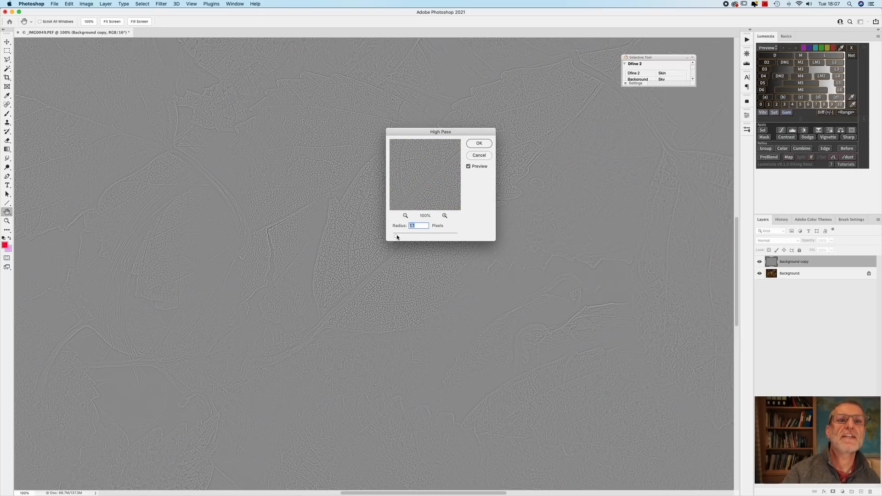
pyautogui.moveTo(397, 236); pyautogui.dragTo(398, 236)
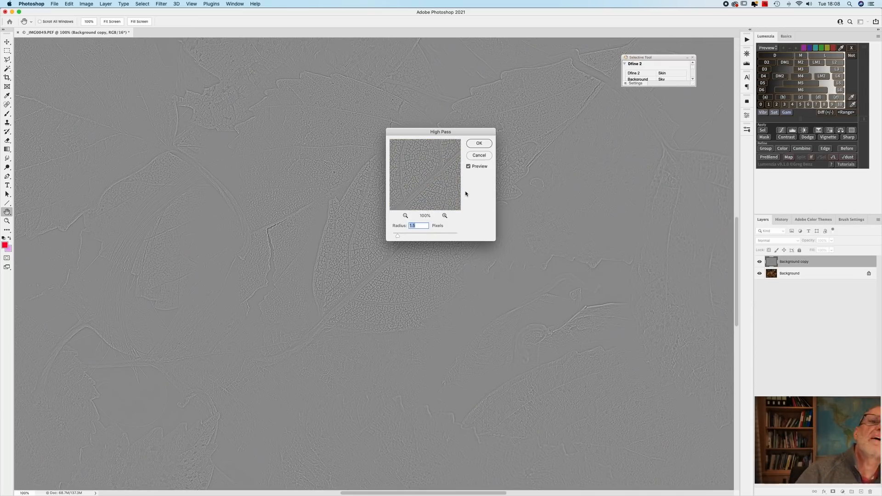
pyautogui.click(478, 143)
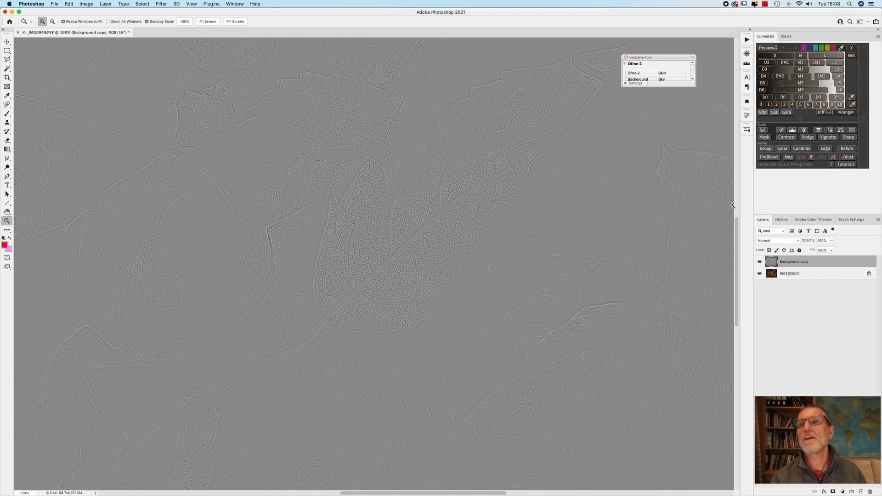
# Set the high-pass layer's blend mode to Soft Light and compare the image with that layer hidden and shown
pyautogui.click(798, 241)
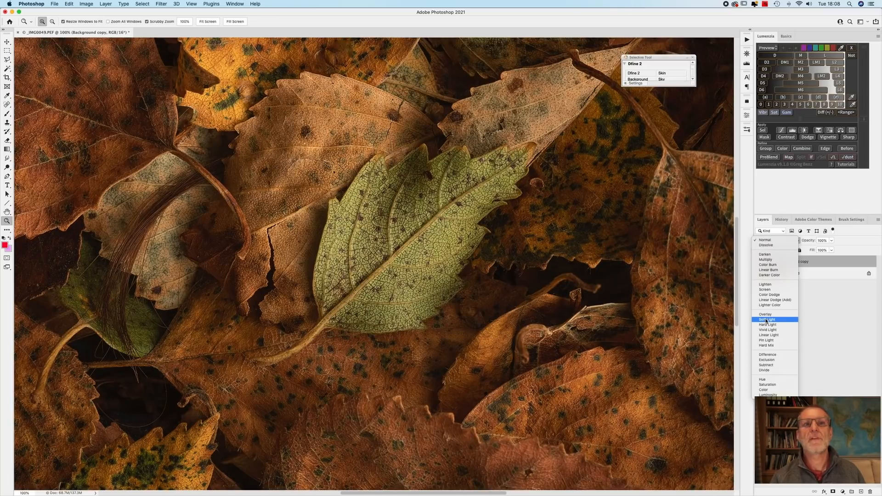
pyautogui.click(766, 320)
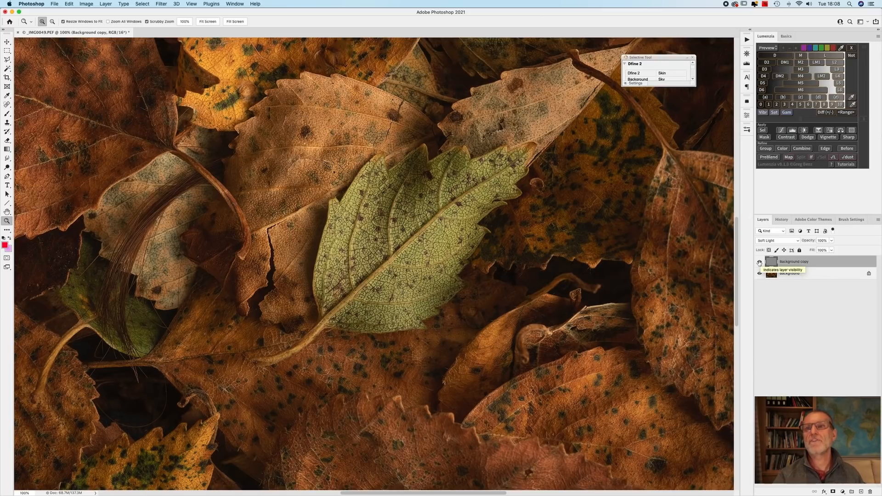
pyautogui.click(759, 262)
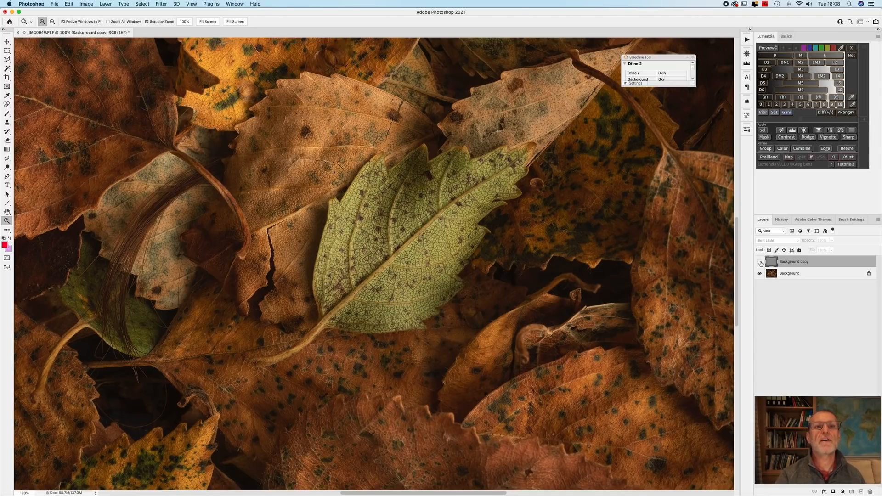
pyautogui.click(760, 262)
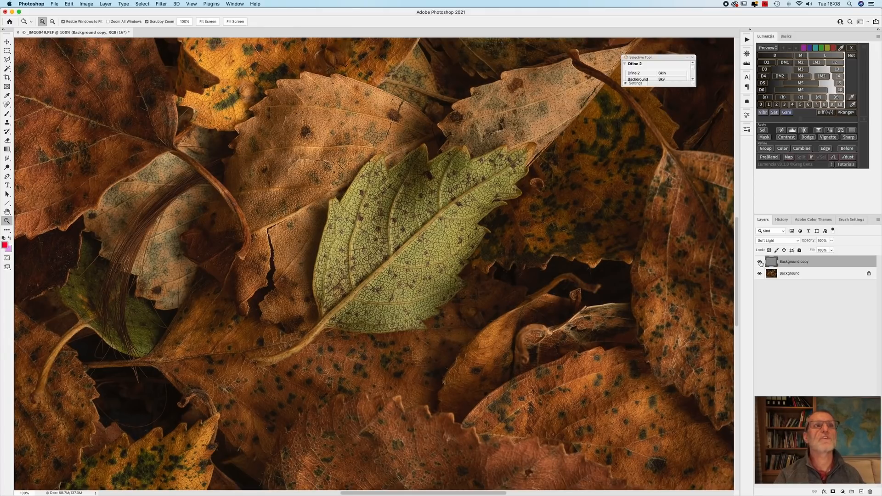
# Flatten the Soft Light sharpening layer into the Background
pyautogui.click(105, 4)
pyautogui.click(129, 170)
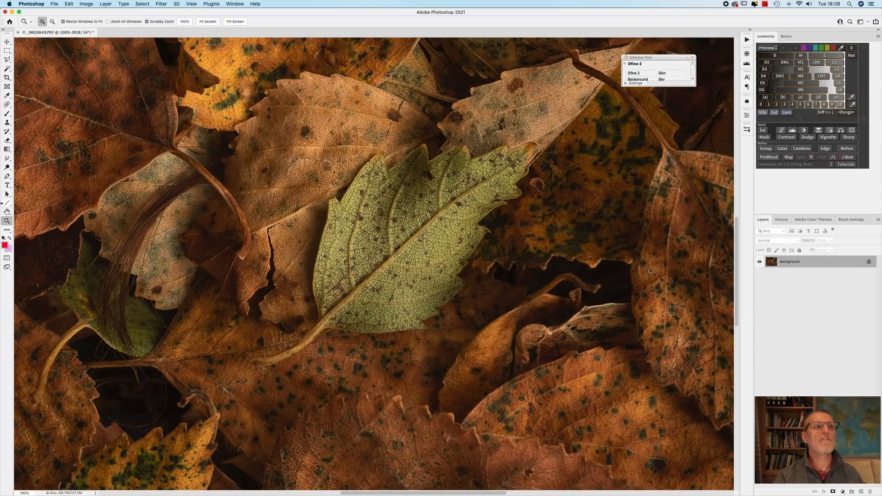
# Examine the sharpened detail at 100% on and around the green leaf, then view the picture filling the screen
pyautogui.click(7, 212)
pyautogui.moveTo(303, 238); pyautogui.dragTo(168, 169)
pyautogui.moveTo(269, 284)
pyautogui.mouseDown()
pyautogui.moveTo(284, 181)
pyautogui.moveTo(405, 269)
pyautogui.mouseUp()
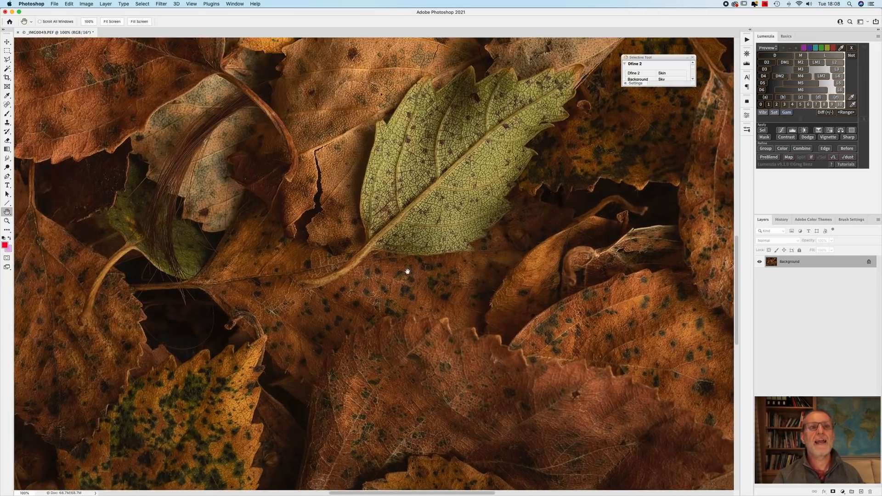
pyautogui.moveTo(277, 230); pyautogui.dragTo(291, 287)
pyautogui.moveTo(225, 229); pyautogui.dragTo(276, 233)
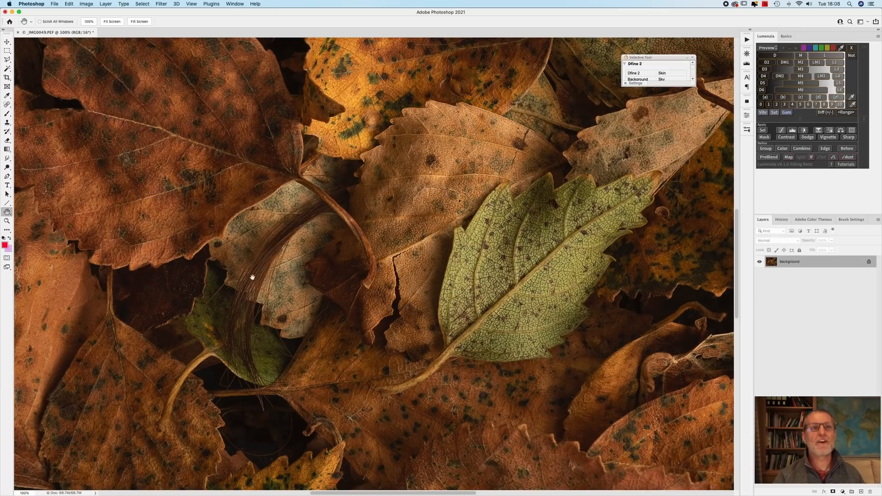
pyautogui.moveTo(393, 236); pyautogui.dragTo(332, 227)
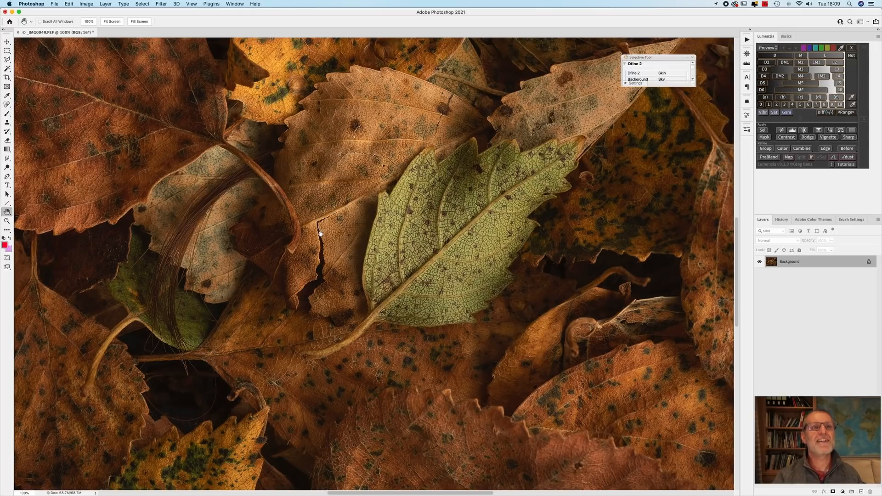
pyautogui.moveTo(236, 232); pyautogui.dragTo(354, 230)
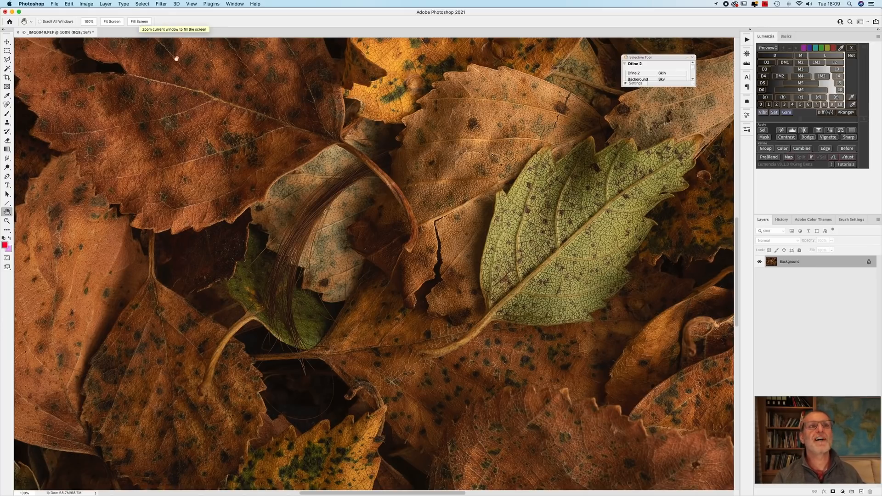
pyautogui.click(140, 22)
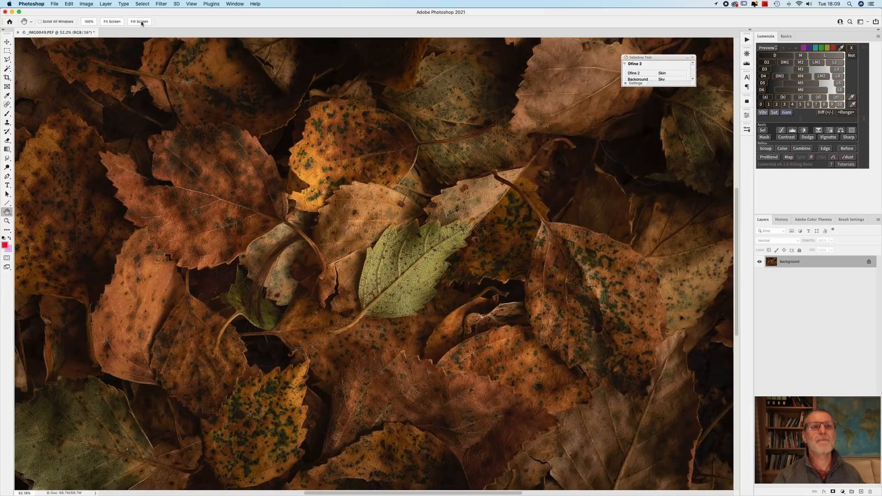